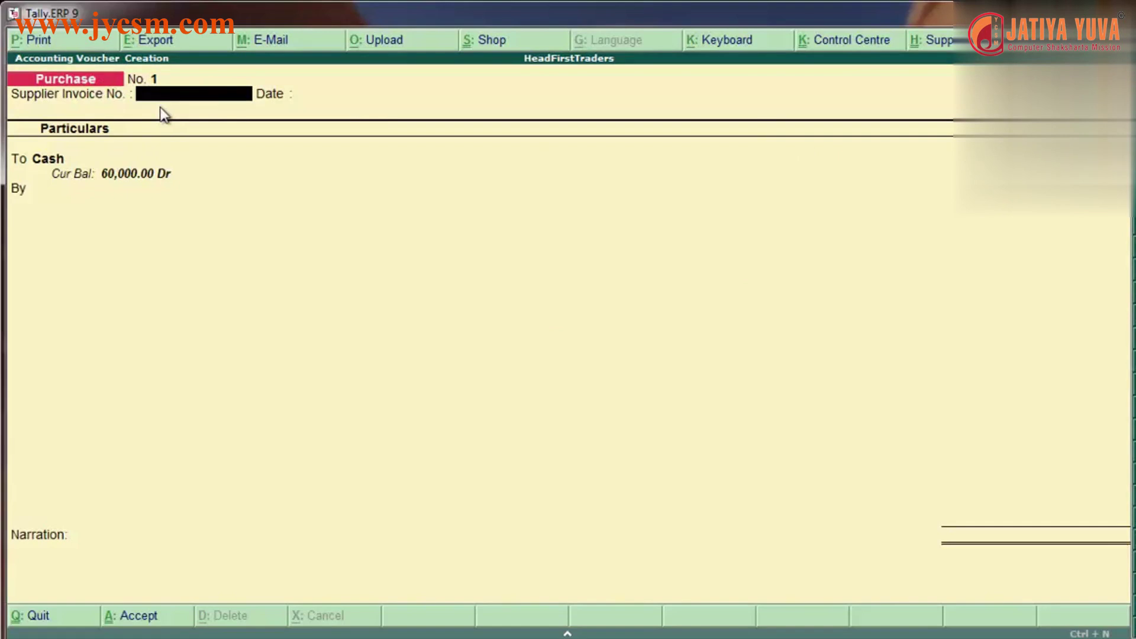
Step: Enter pur/1/10 as the purchase voucher's supplier invoice number and keep the invoice date of 1-Apr-2010
{"action": "type", "text": "pur/1/10"}
{"action": "key", "text": "Return"}
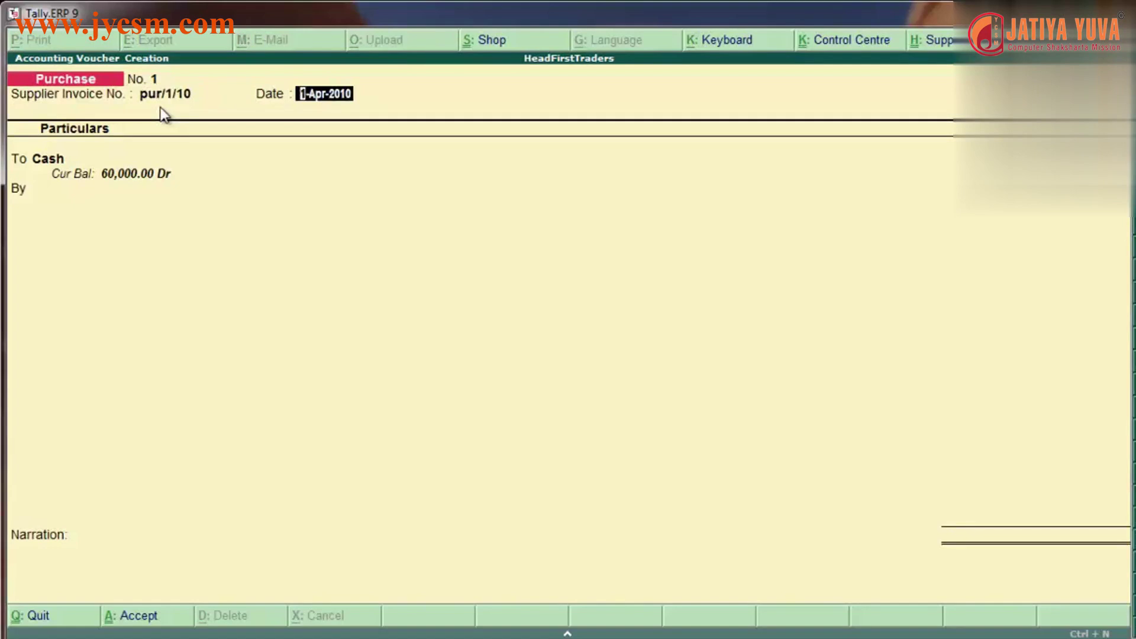
{"action": "key", "text": "Return"}
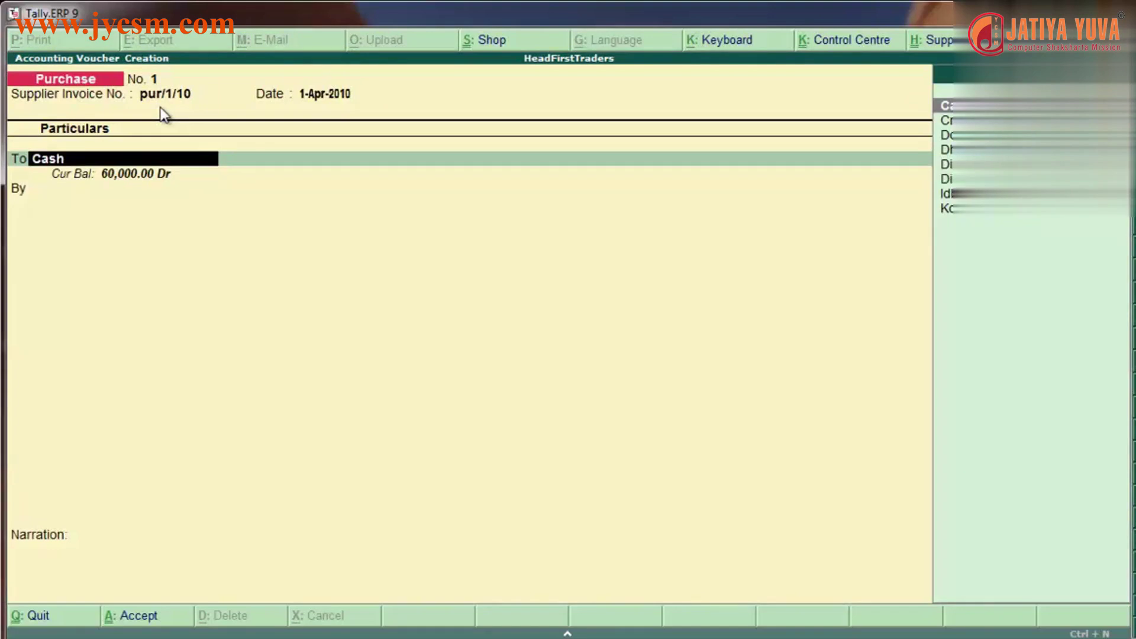
Step: Replace Cash with Cnc and Co. as the credited party and enter an amount of 5,000
{"action": "key", "text": "BackSpace"}
{"action": "key", "text": "Escape"}
{"action": "key", "text": "n"}
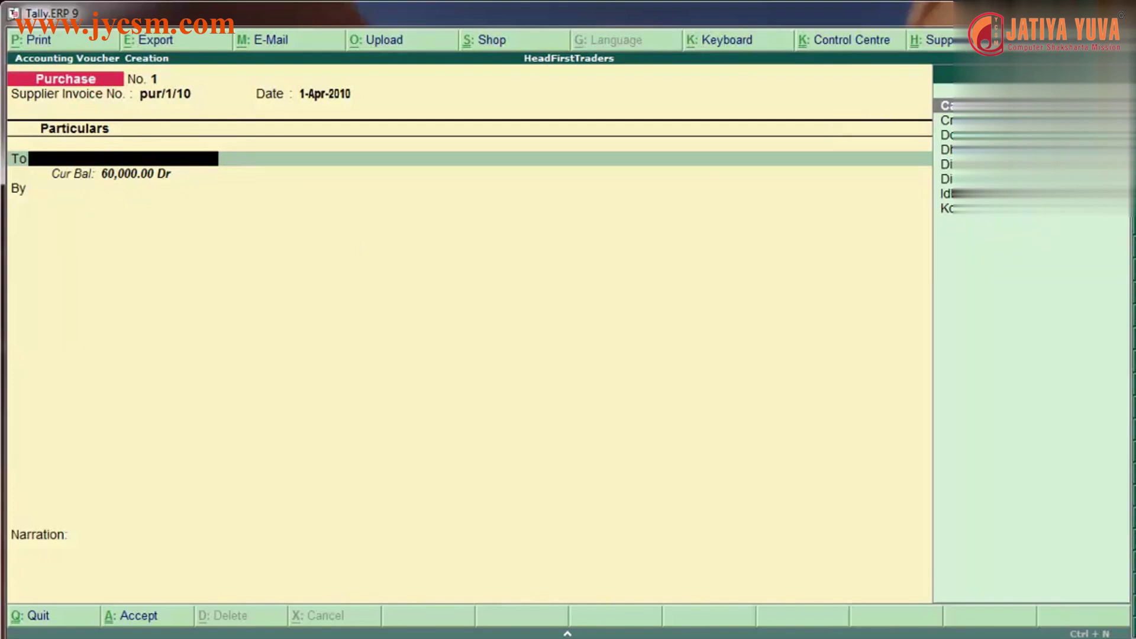
{"action": "key", "text": "Down"}
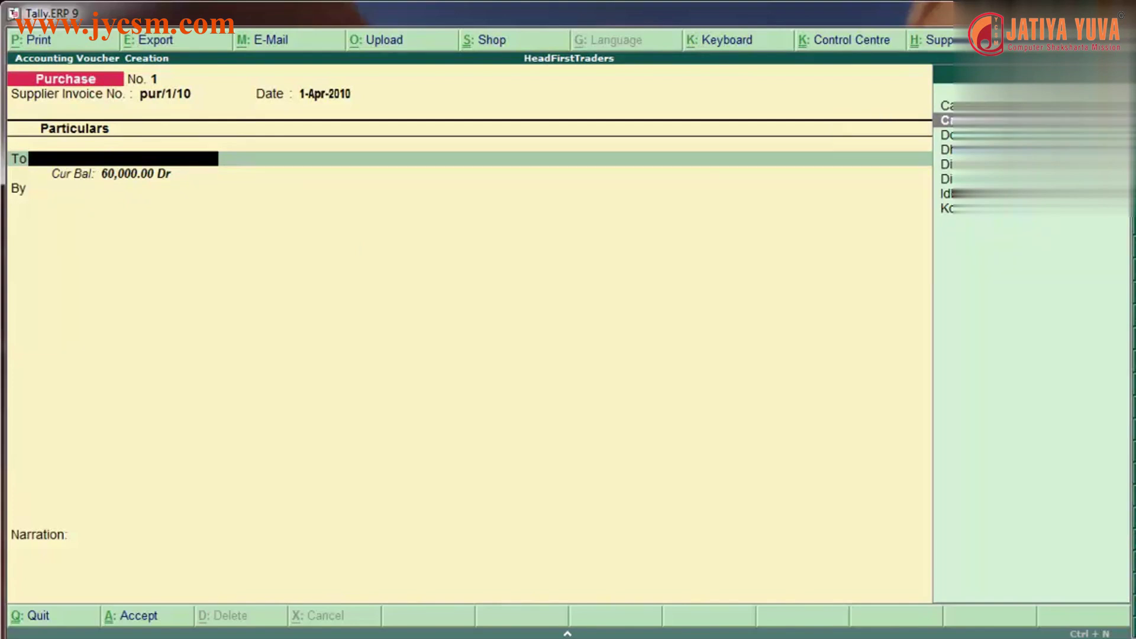
{"action": "type", "text": "C"}
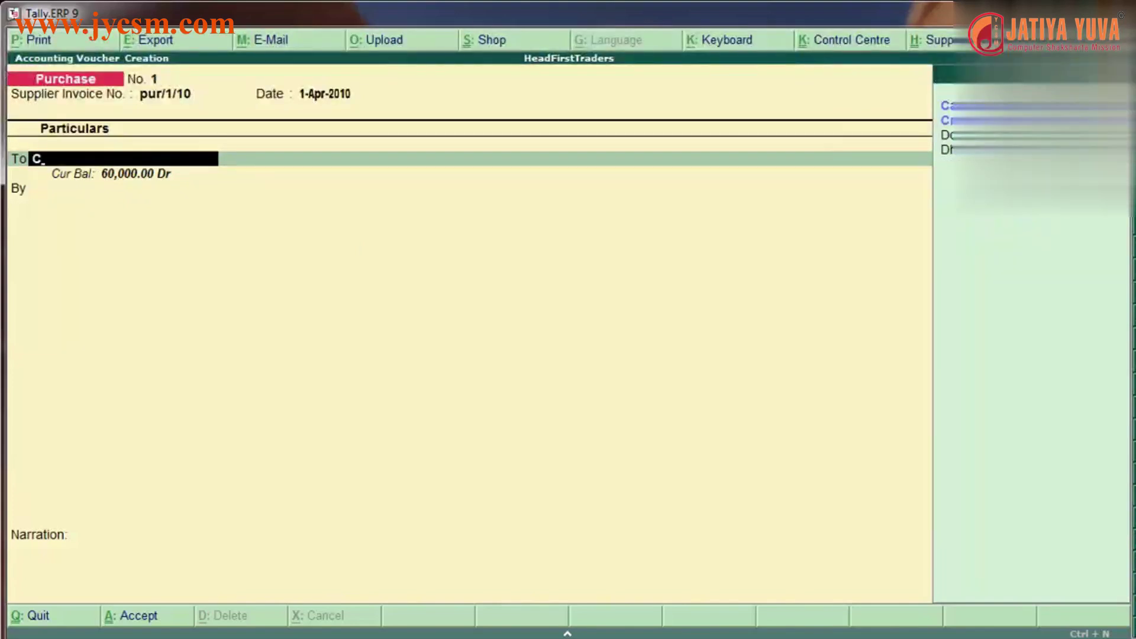
{"action": "key", "text": "Down"}
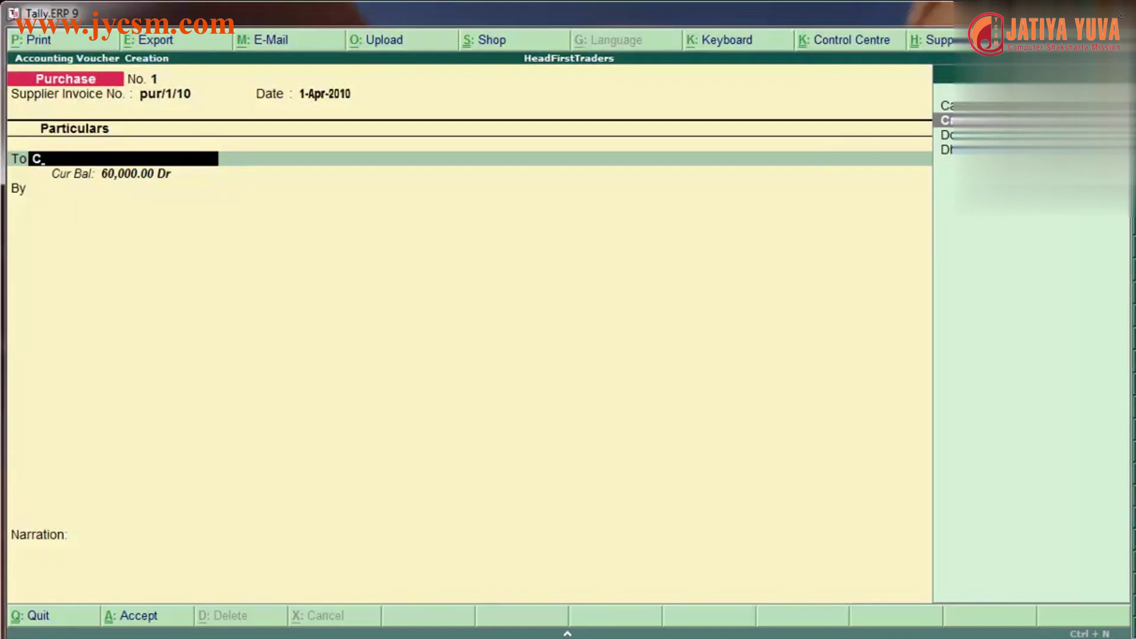
{"action": "key", "text": "Return"}
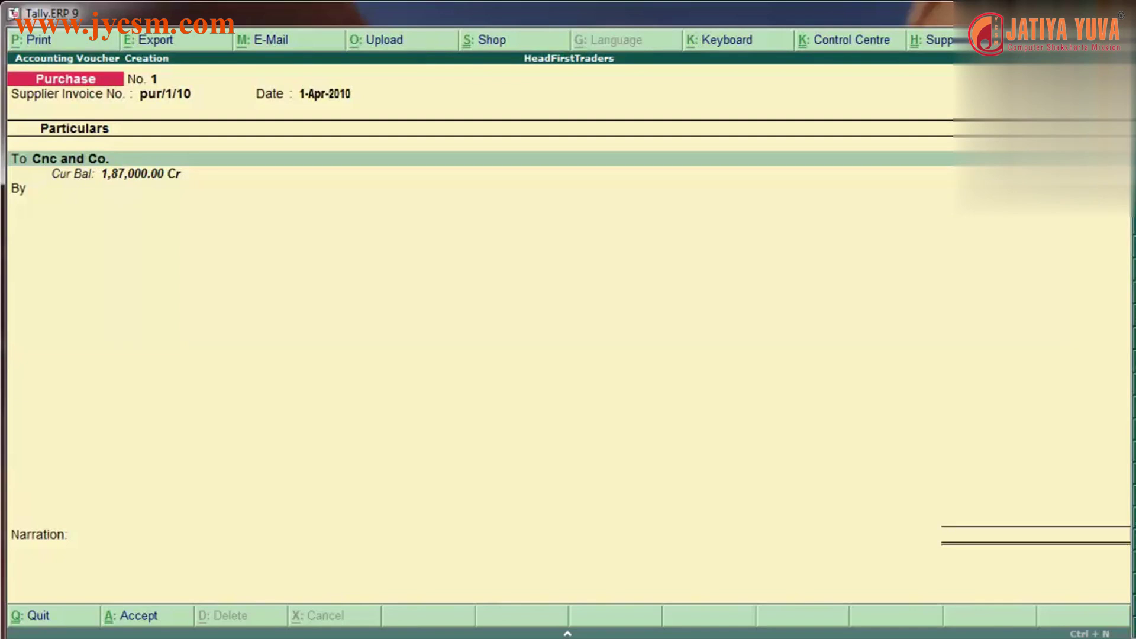
{"action": "key", "text": "Return"}
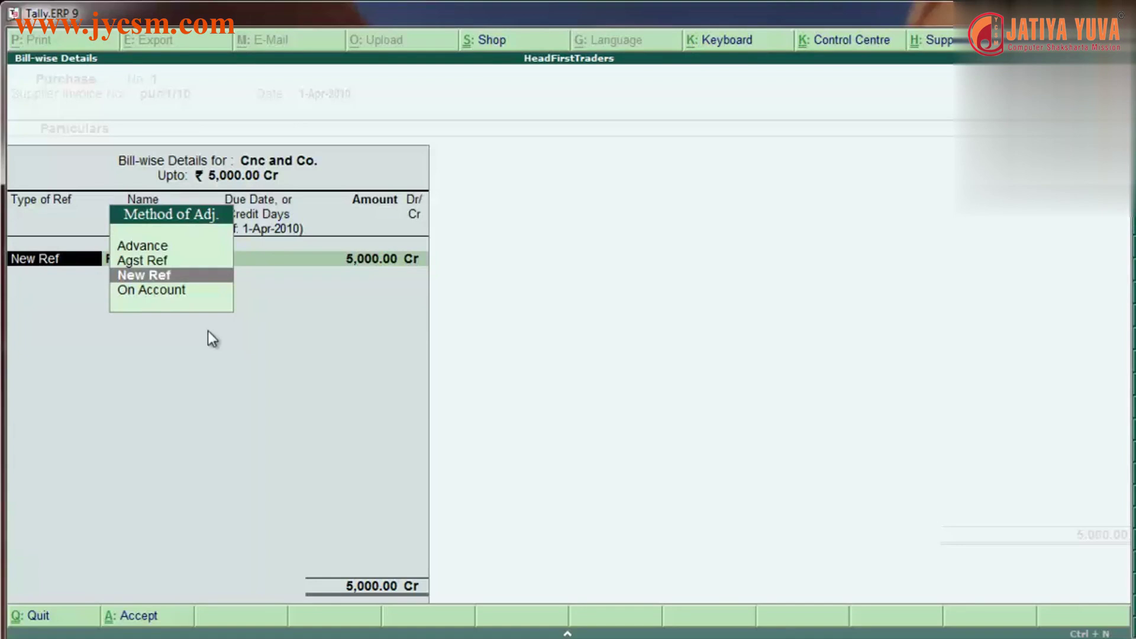
{"action": "key", "text": "Up"}
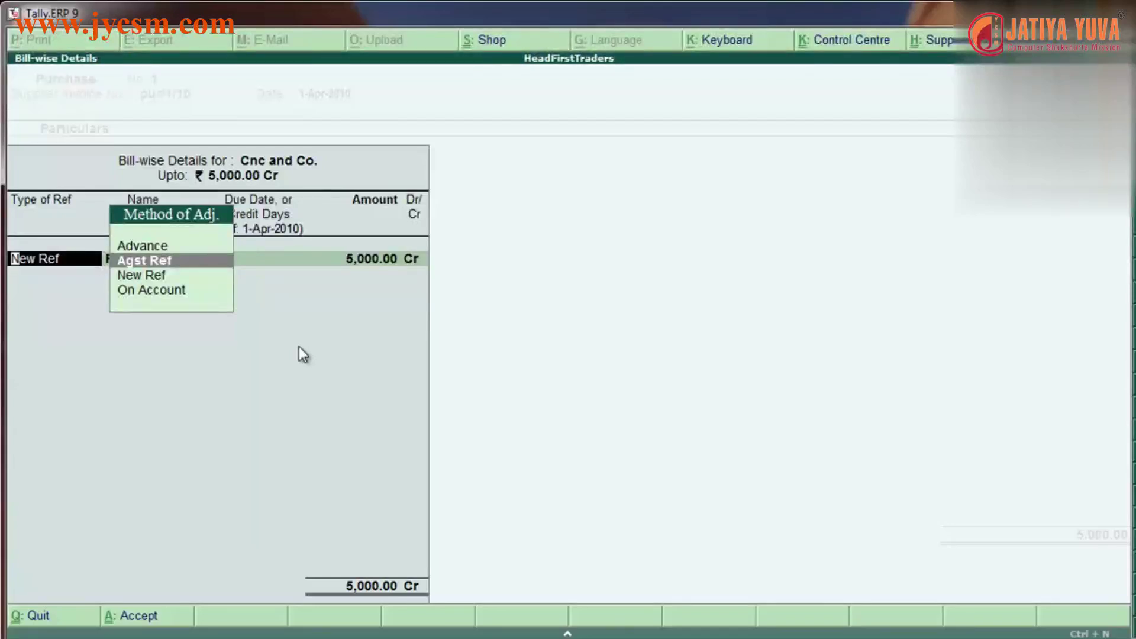
{"action": "key", "text": "Down"}
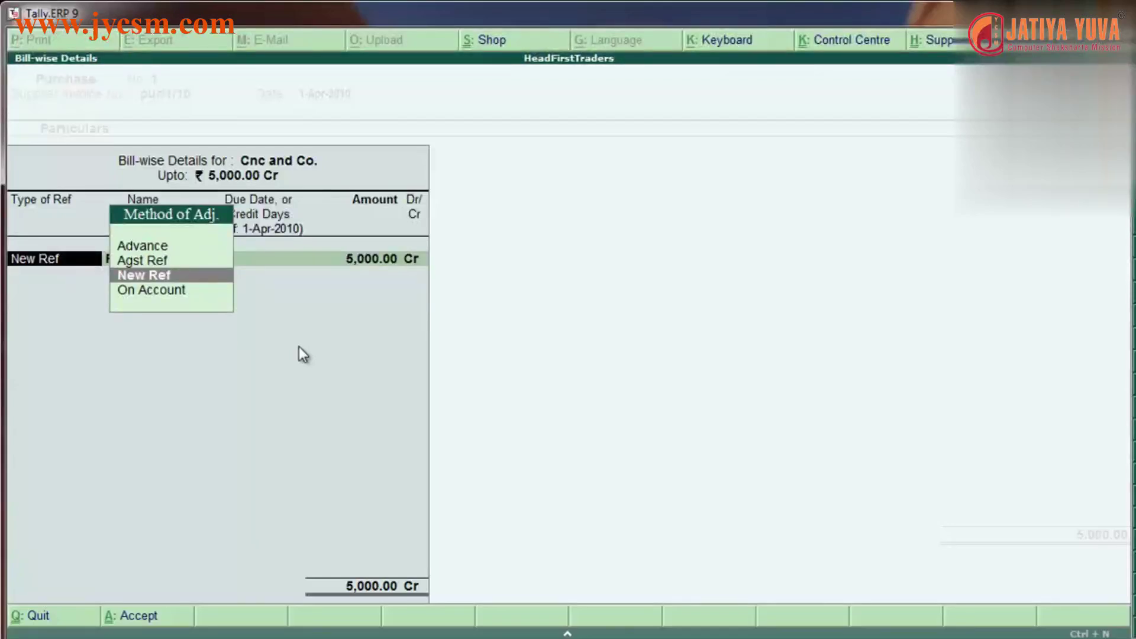
{"action": "key", "text": "Return"}
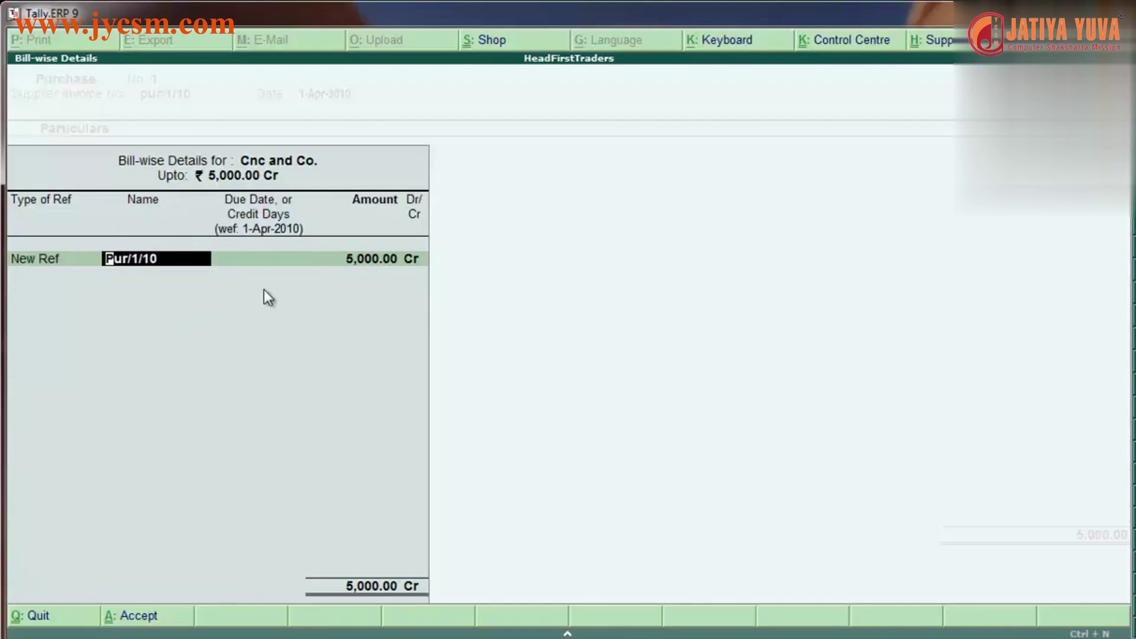
{"action": "key", "text": "Return"}
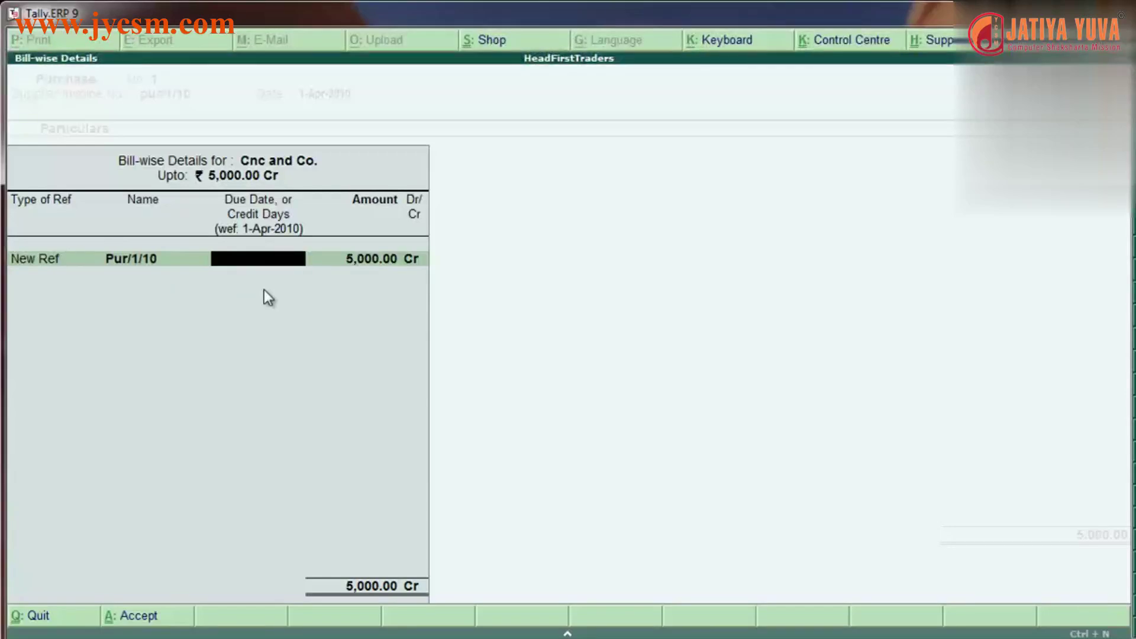
{"action": "key", "text": "Return"}
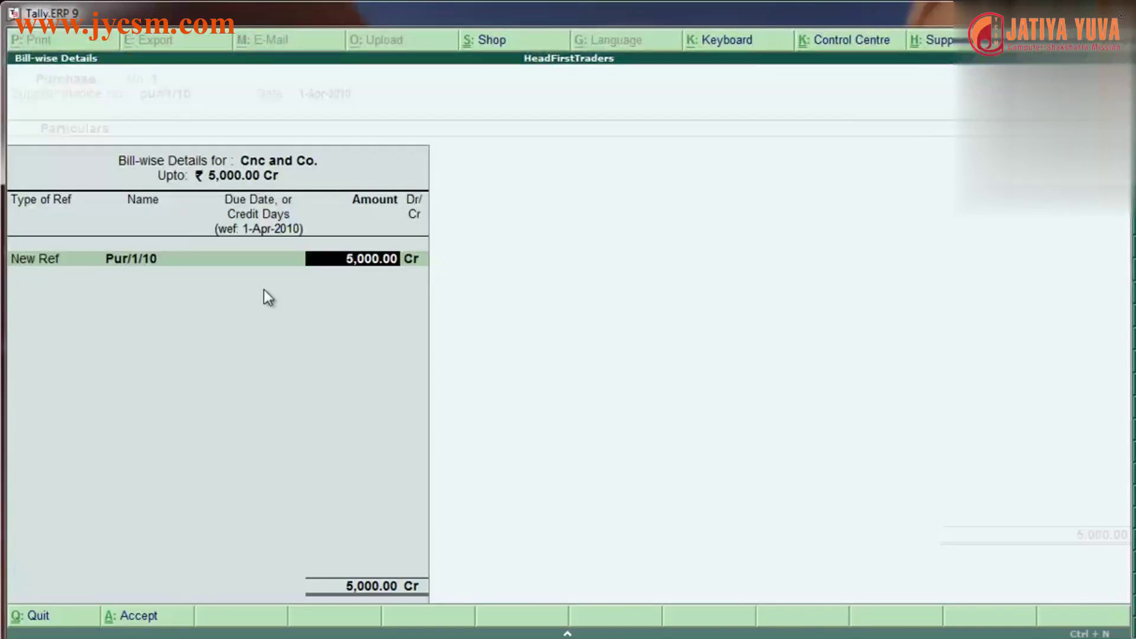
{"action": "key", "text": "BackSpace"}
{"action": "key", "text": "BackSpace"}
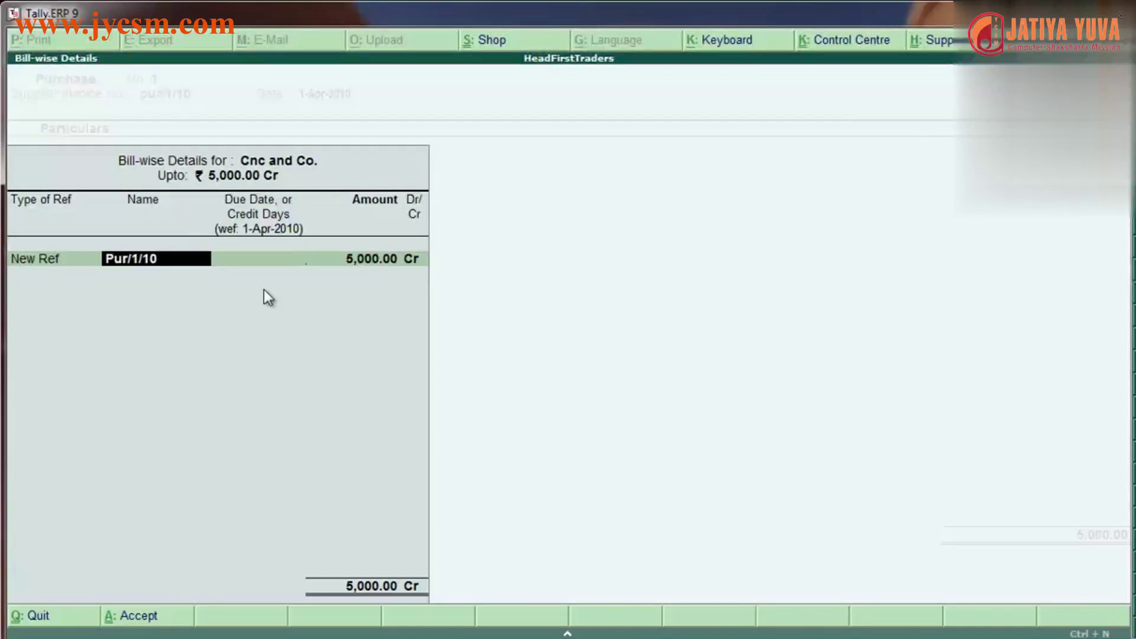
{"action": "key", "text": "BackSpace"}
Step: Examine the adjustment methods available for the supplier's bill: Advance, Agst Ref, New Ref and On Account
{"action": "key", "text": "Down"}
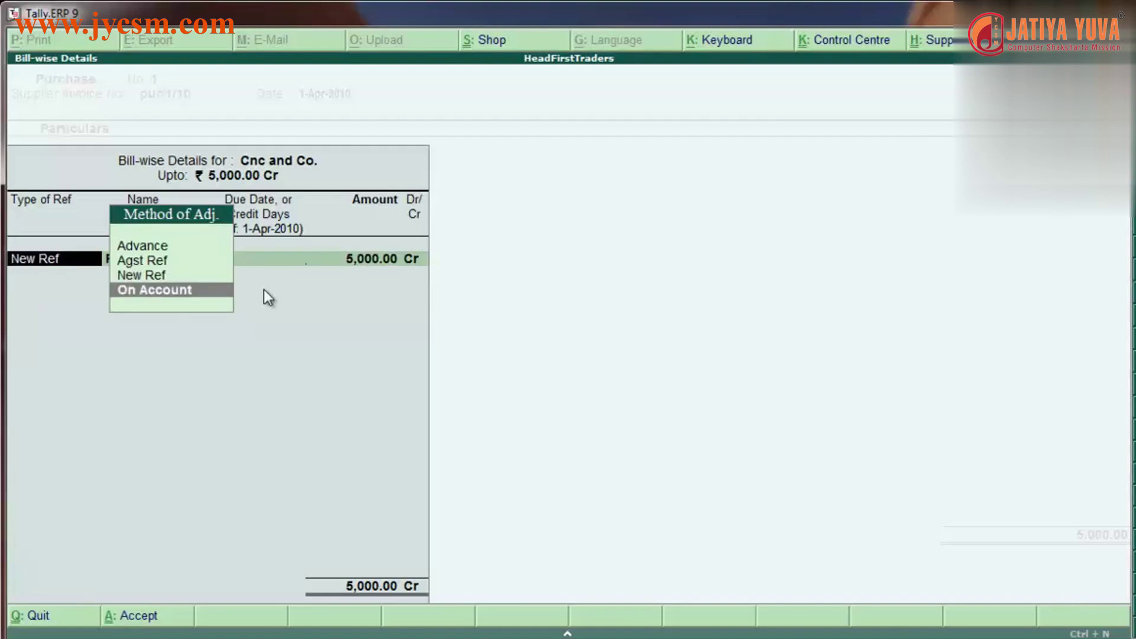
{"action": "key", "text": "Up"}
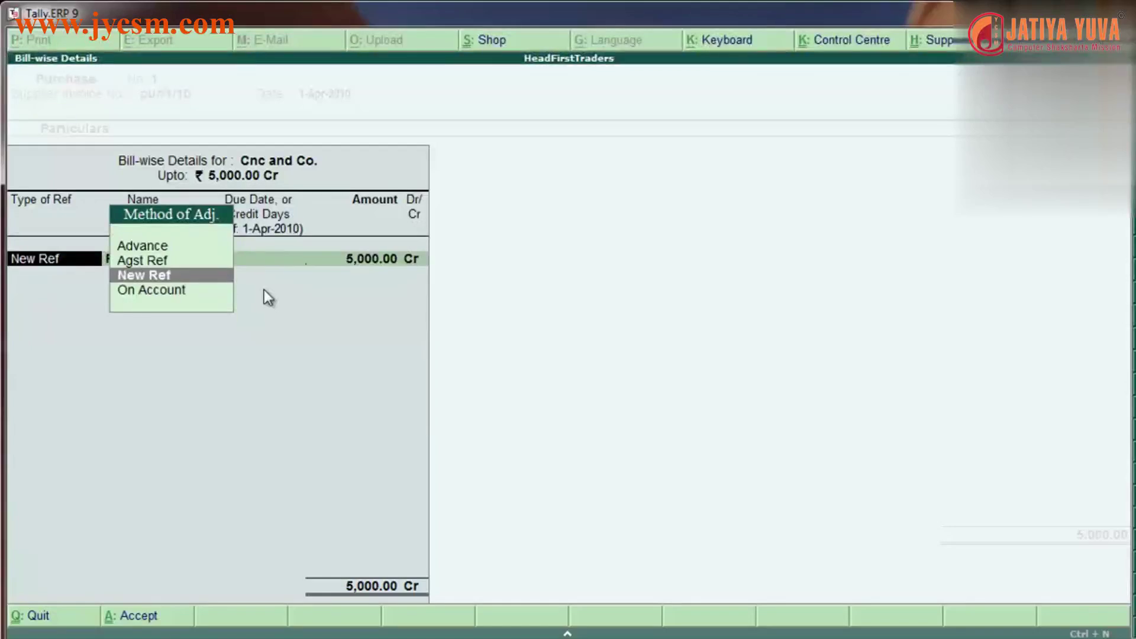
{"action": "key", "text": "Down"}
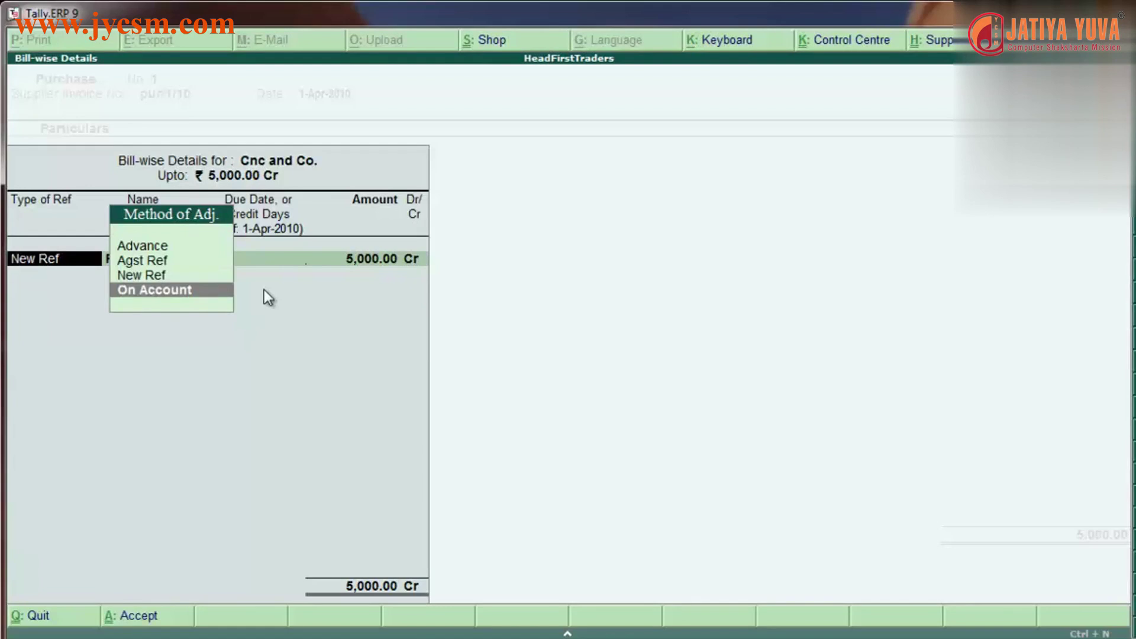
{"action": "key", "text": "Up"}
{"action": "key", "text": "Up"}
{"action": "key", "text": "Up"}
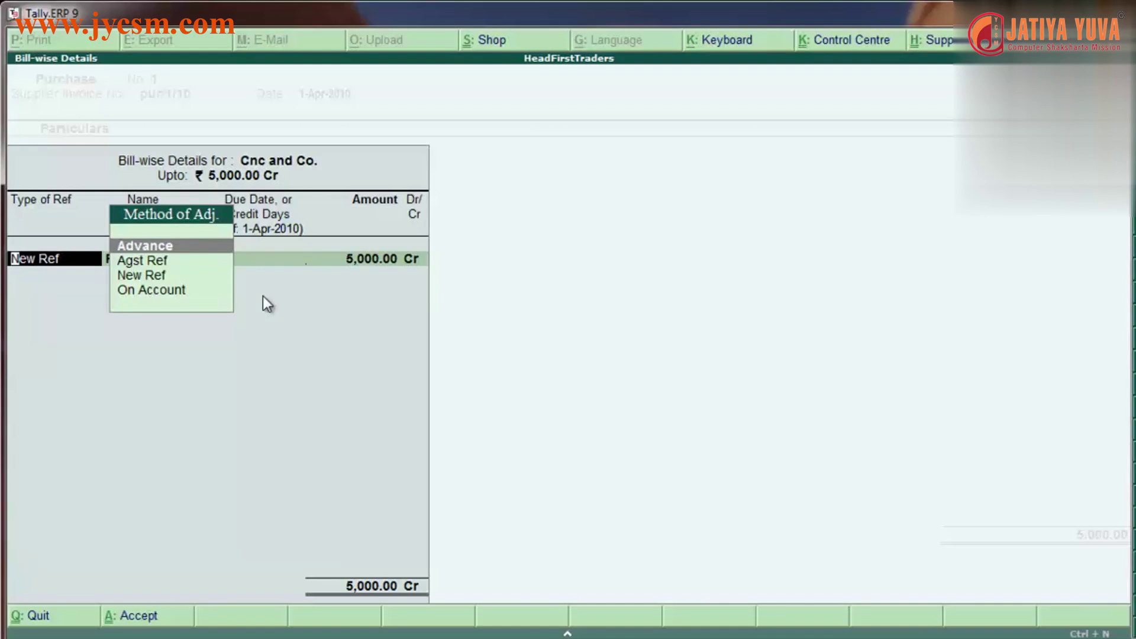
{"action": "type", "text": "n"}
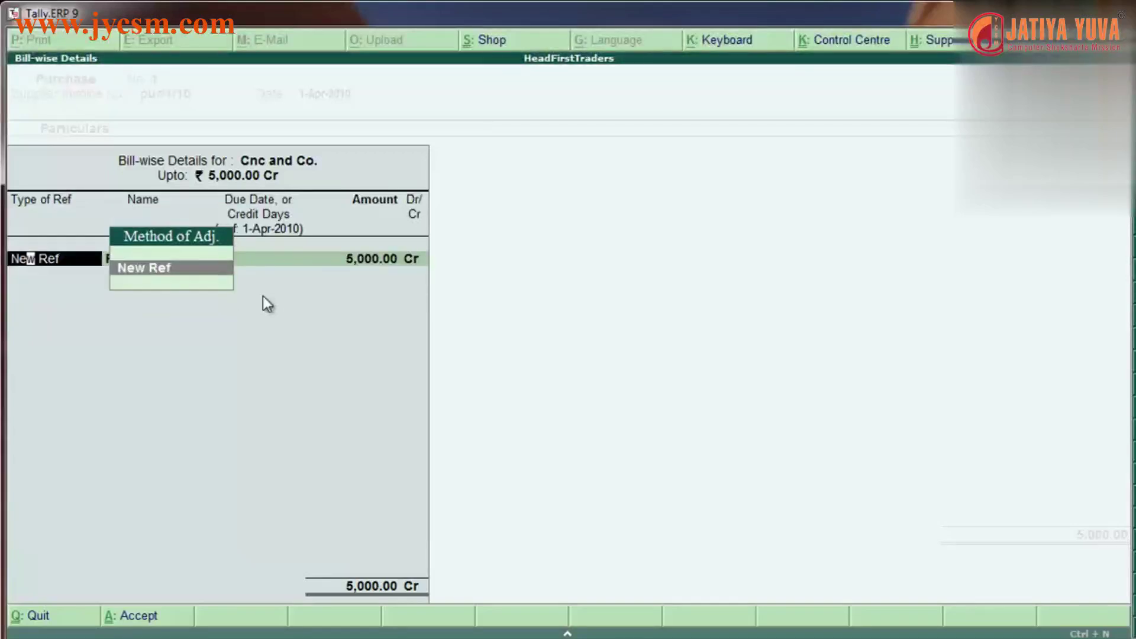
{"action": "key", "text": "BackSpace"}
{"action": "key", "text": "Down"}
{"action": "key", "text": "Down"}
{"action": "key", "text": "Down"}
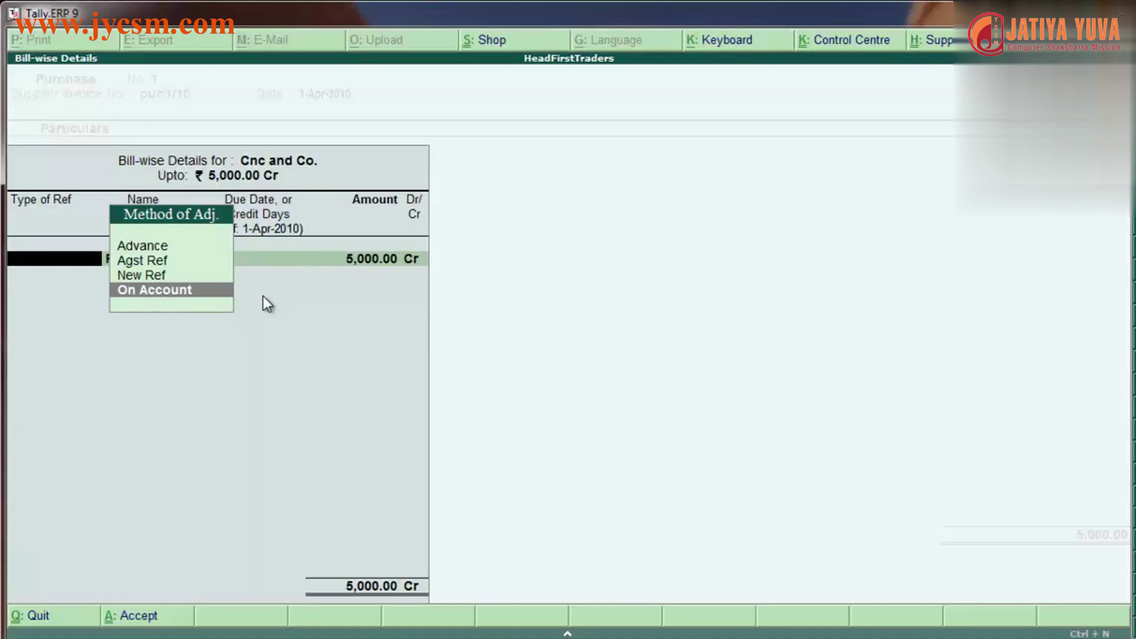
Step: Record the bill as New Ref Pur/1/10 for 5,000.00 Cr, leaving the due date or credit days blank
{"action": "key", "text": "Up"}
{"action": "key", "text": "Return"}
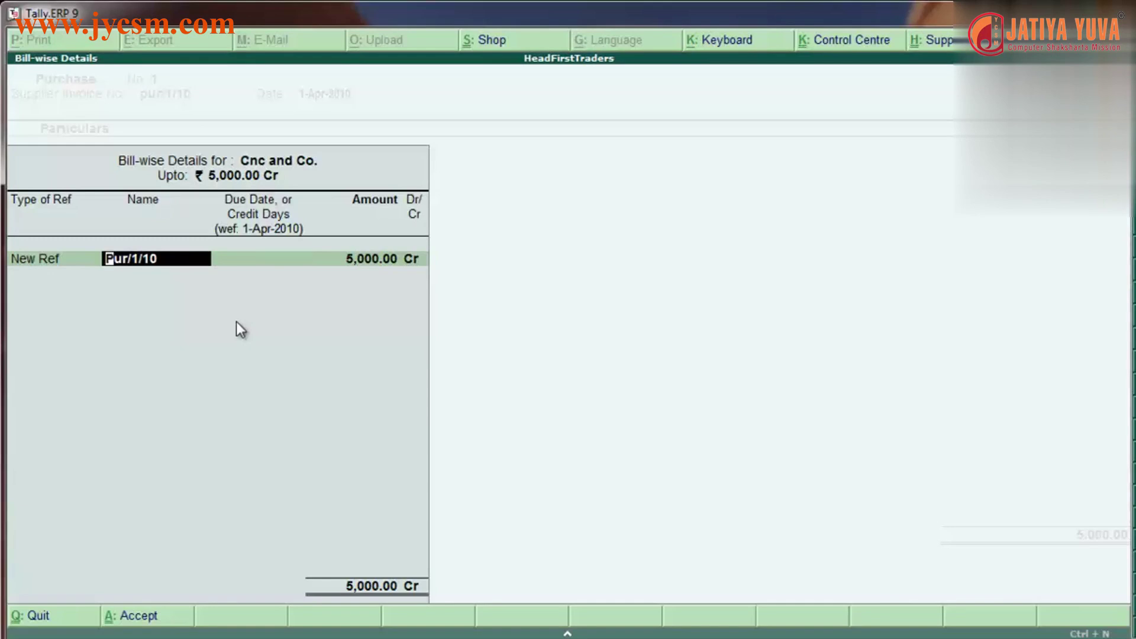
{"action": "key", "text": "Return"}
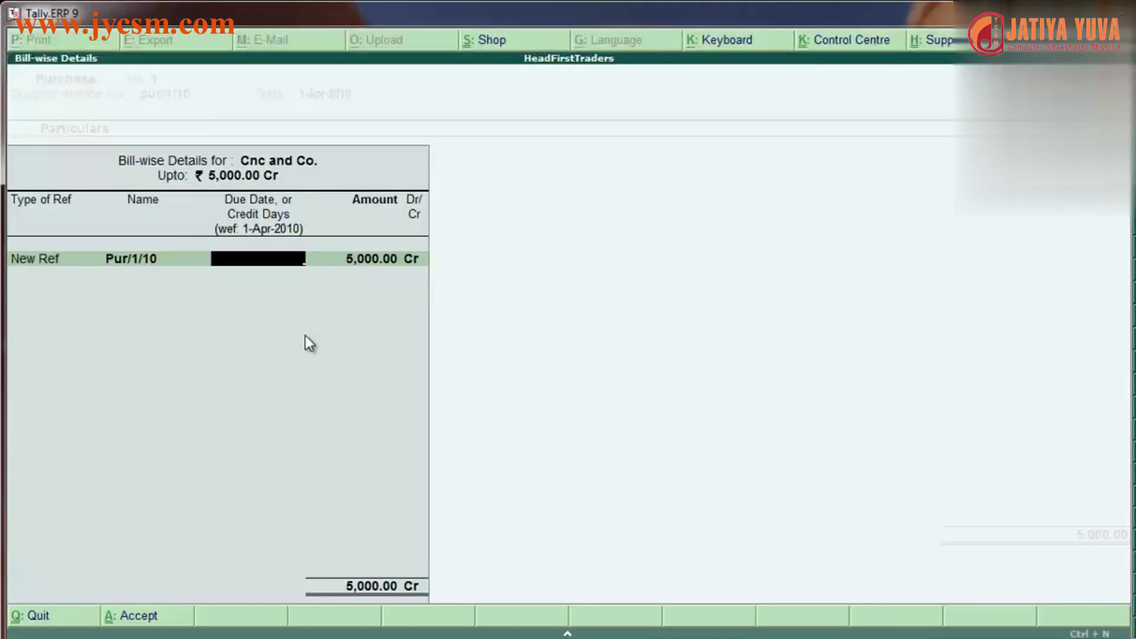
{"action": "key", "text": "Return"}
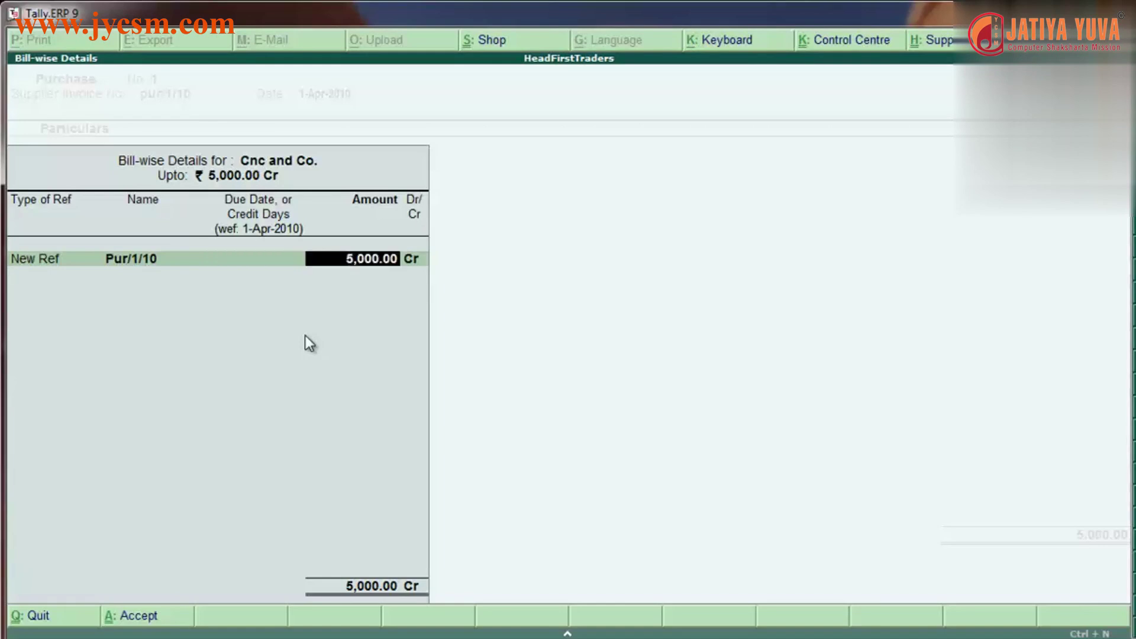
{"action": "key", "text": "Return"}
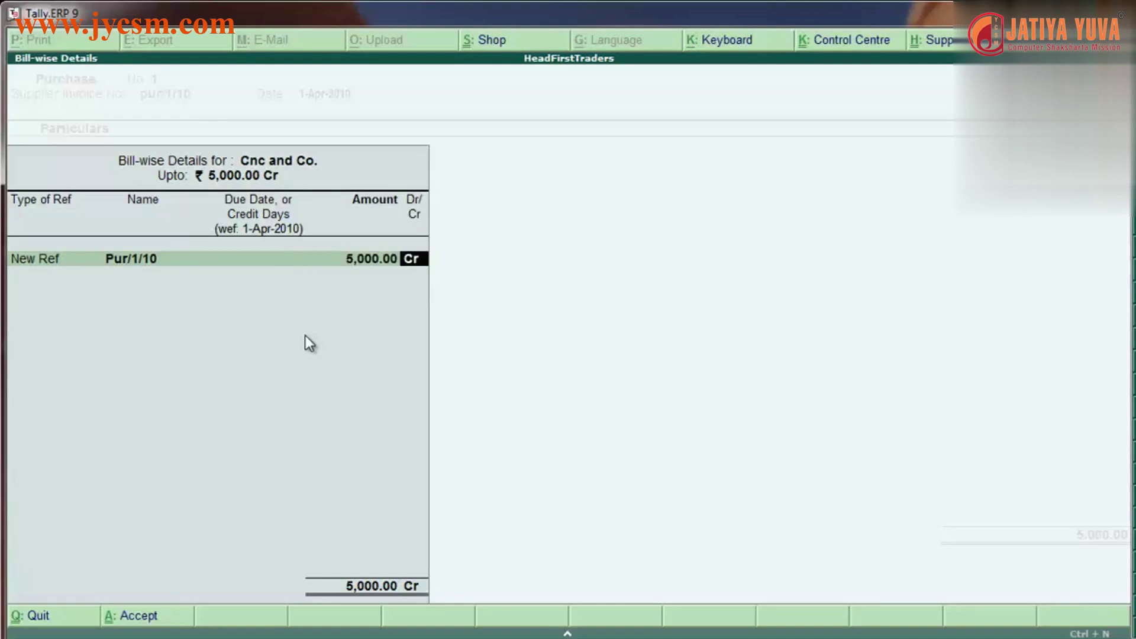
{"action": "key", "text": "Return"}
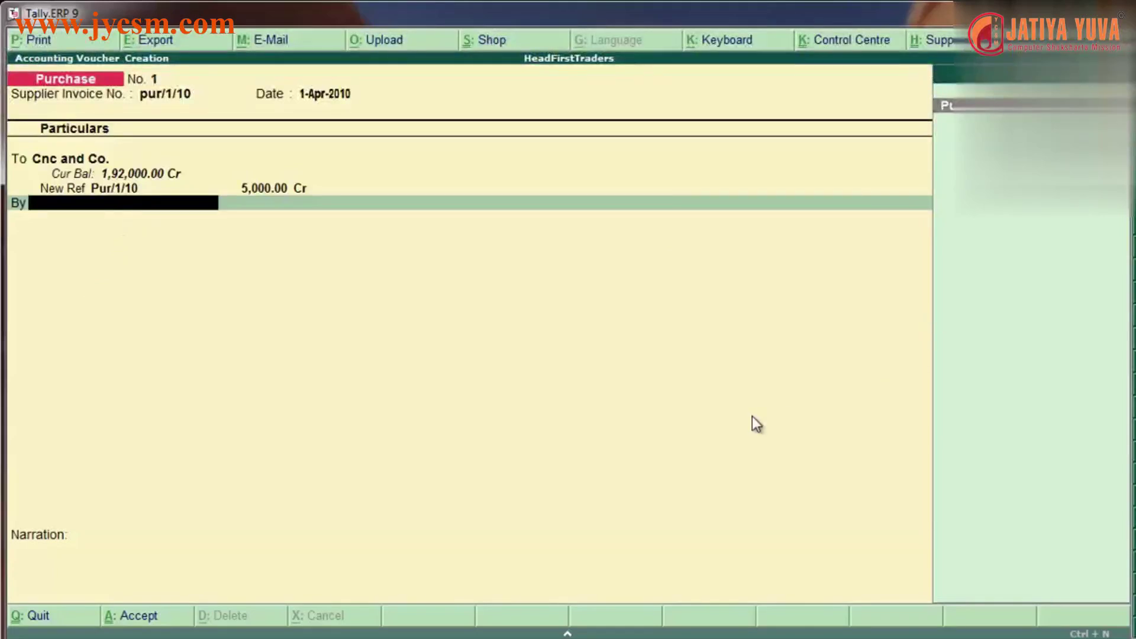
Step: Debit the Purchase ledger with the 5,000.00 balancing amount
{"action": "type", "text": "P"}
{"action": "key", "text": "Return"}
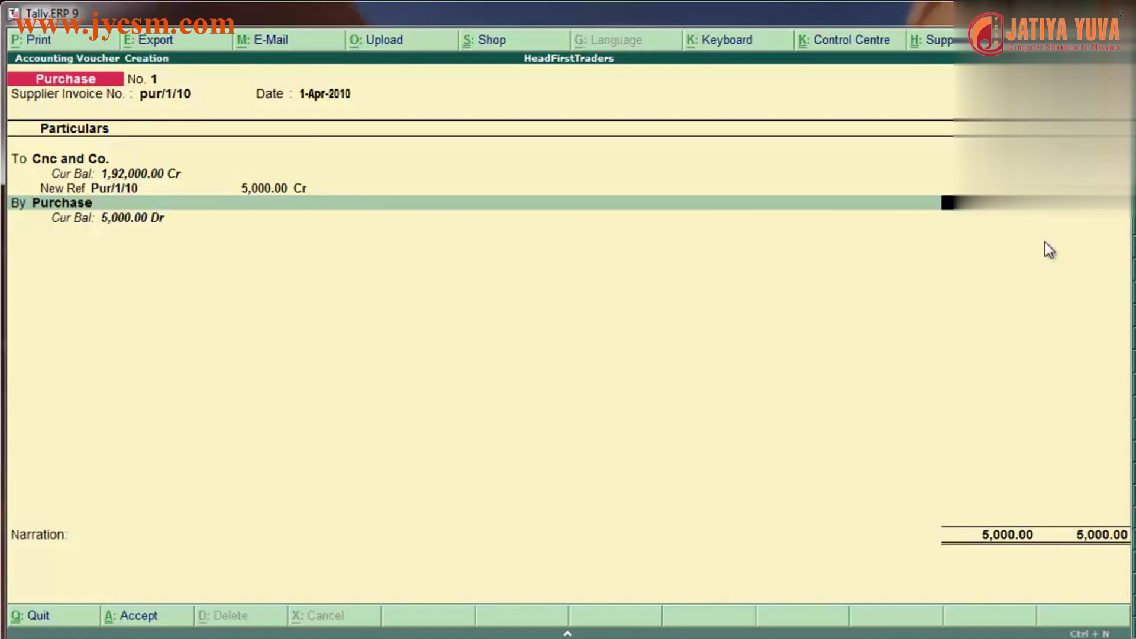
{"action": "key", "text": "Return"}
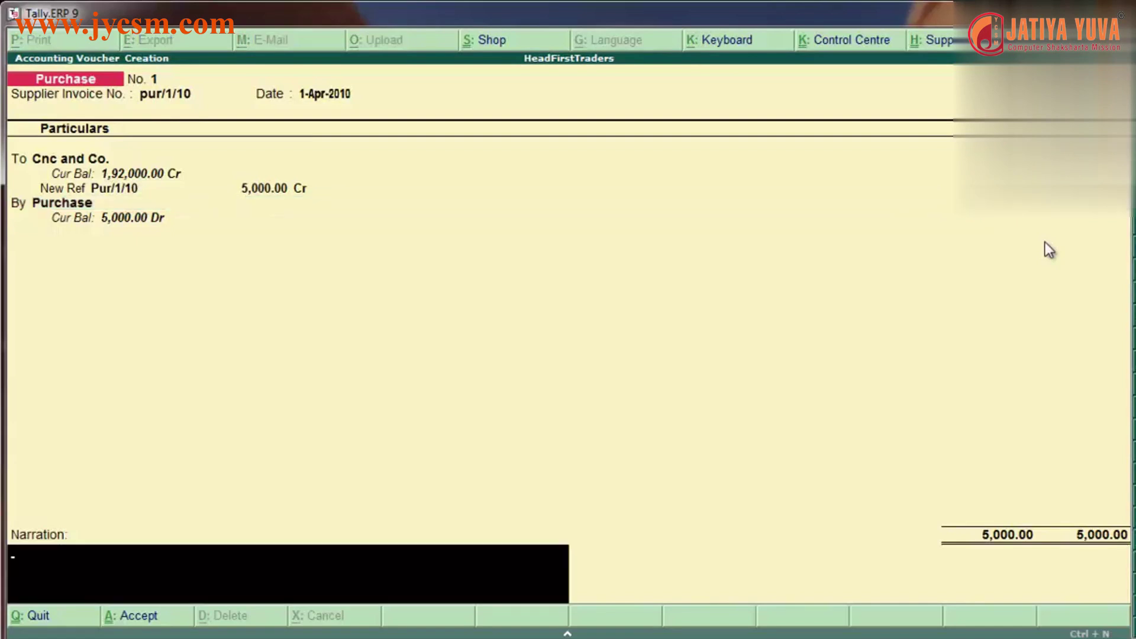
Step: Enter the voucher narration "purchase from cnc andco via billno 220"
{"action": "type", "text": "purchase from c"}
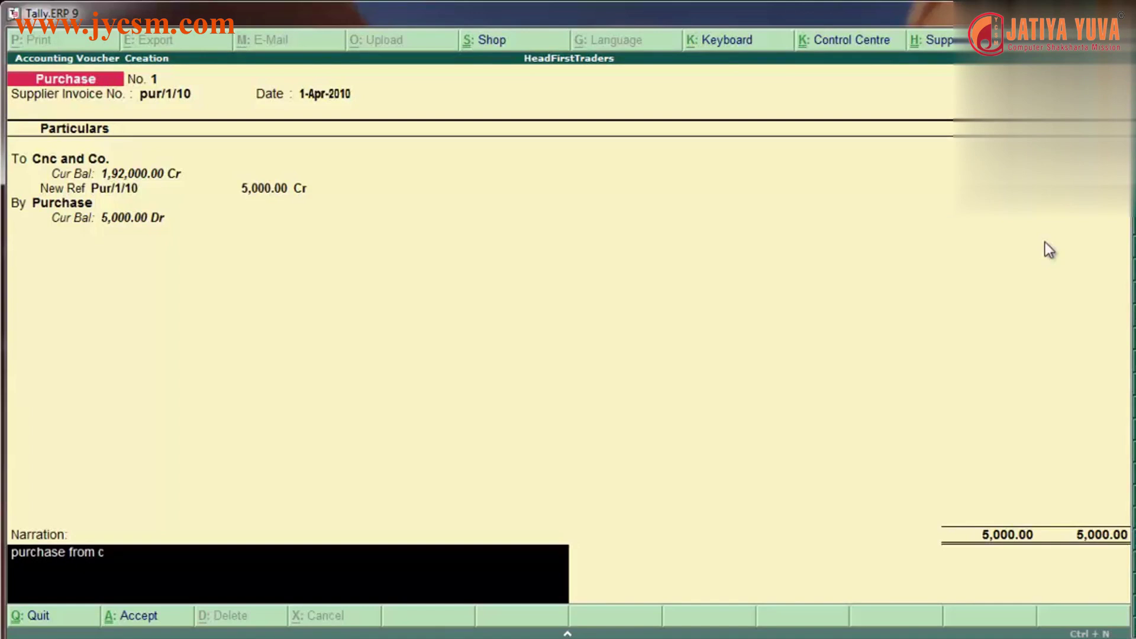
{"action": "type", "text": "nc andcovia"}
{"action": "key", "text": "BackSpace"}
{"action": "key", "text": "BackSpace"}
{"action": "key", "text": "BackSpace"}
{"action": "type", "text": "via billno 220"}
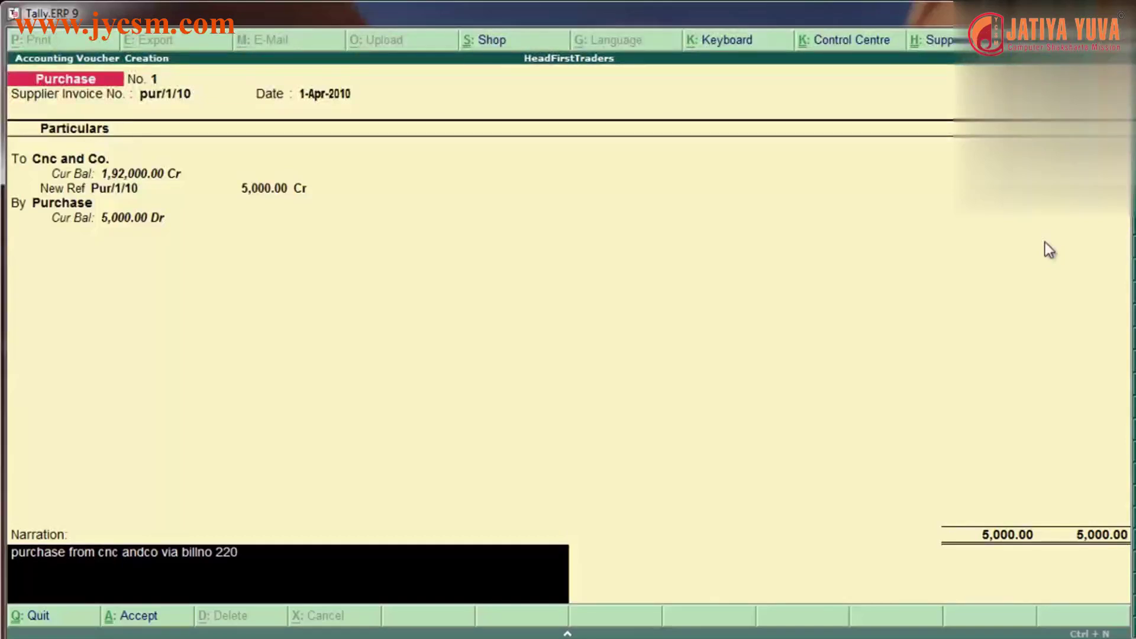
{"action": "key", "text": "Return"}
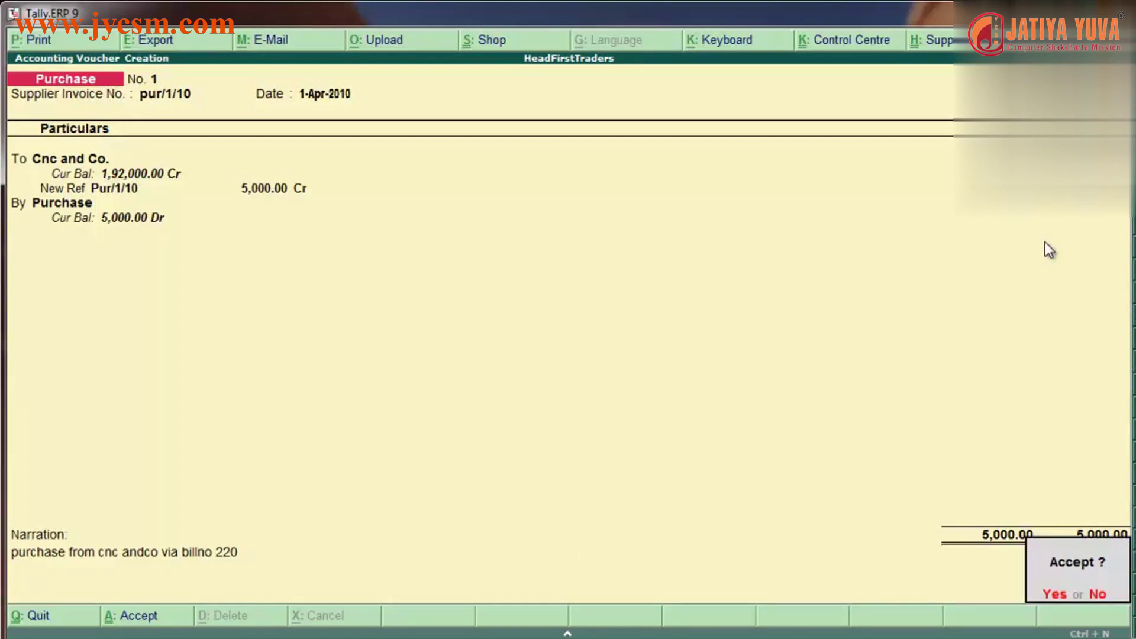
Step: Decline acceptance of the voucher to resume editing, and check the voucher date without changing it
{"action": "key", "text": "n"}
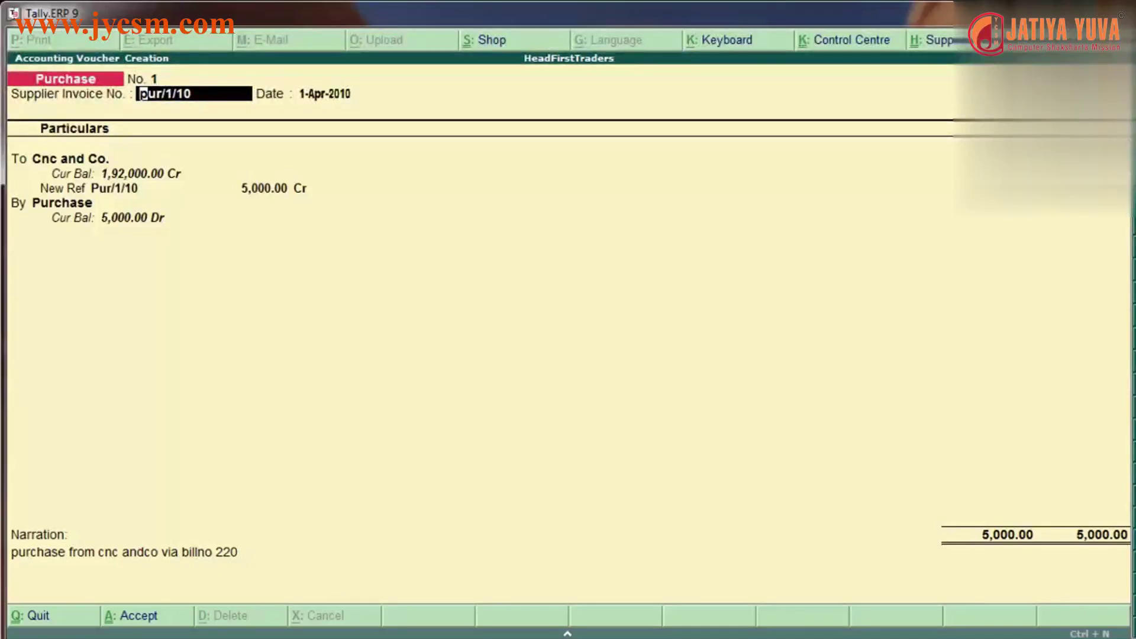
{"action": "key", "text": "F2"}
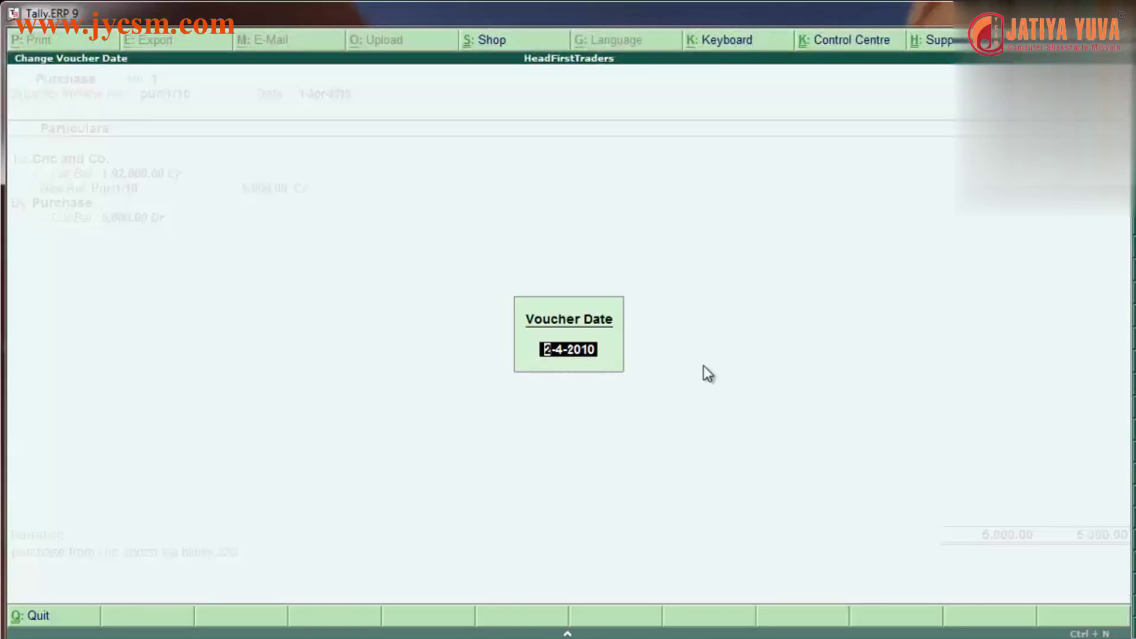
{"action": "key", "text": "Escape"}
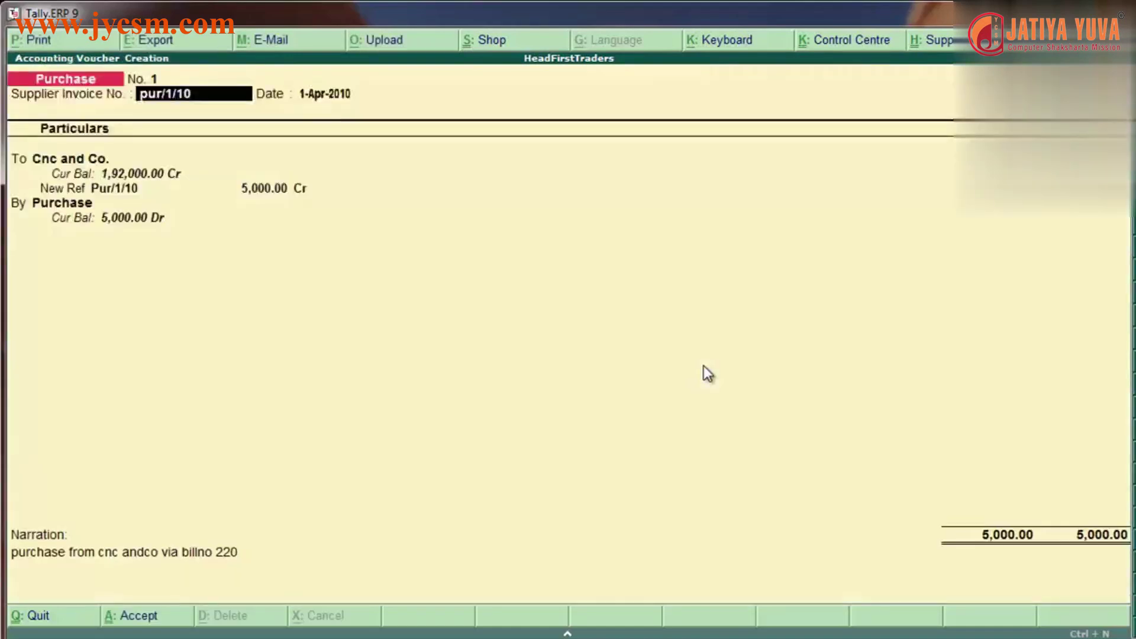